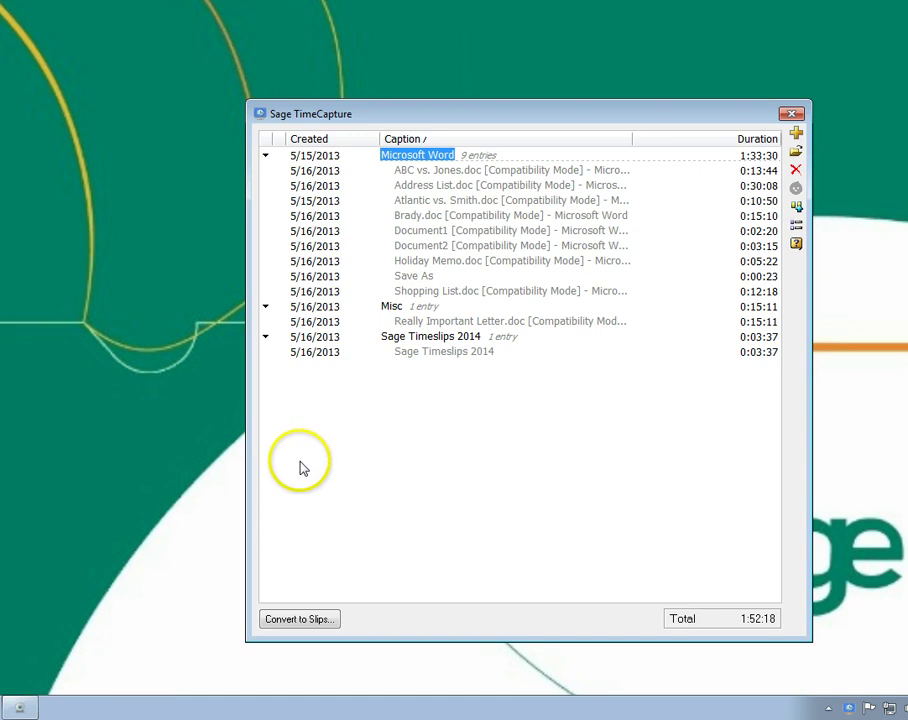
Open the ABC vs. Jones.doc time entry for editing and assign it to the client ABC
double_click(432, 170)
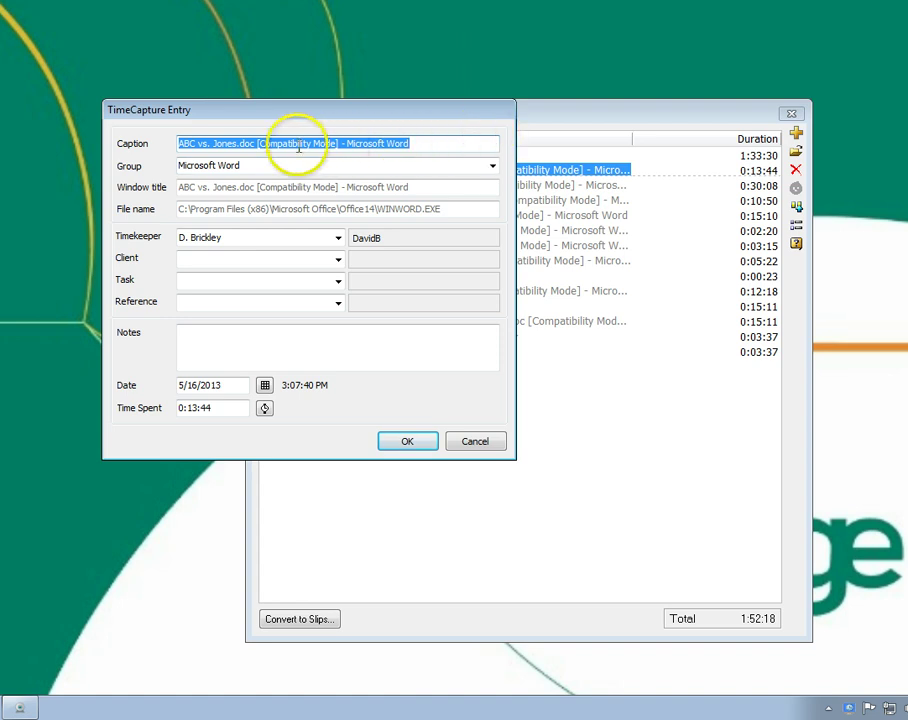
left_click(181, 146)
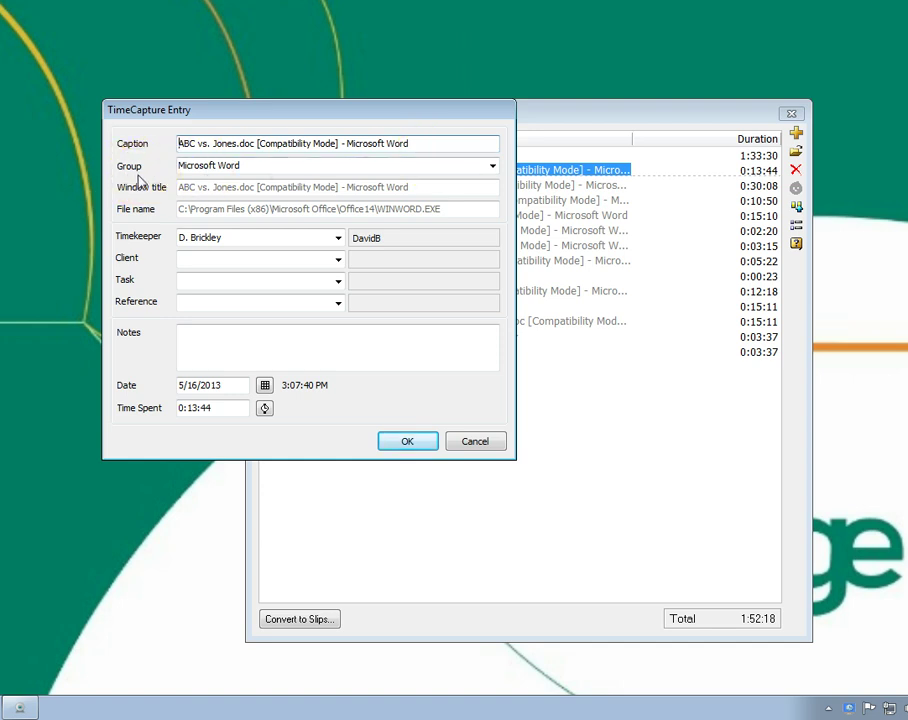
left_click(492, 168)
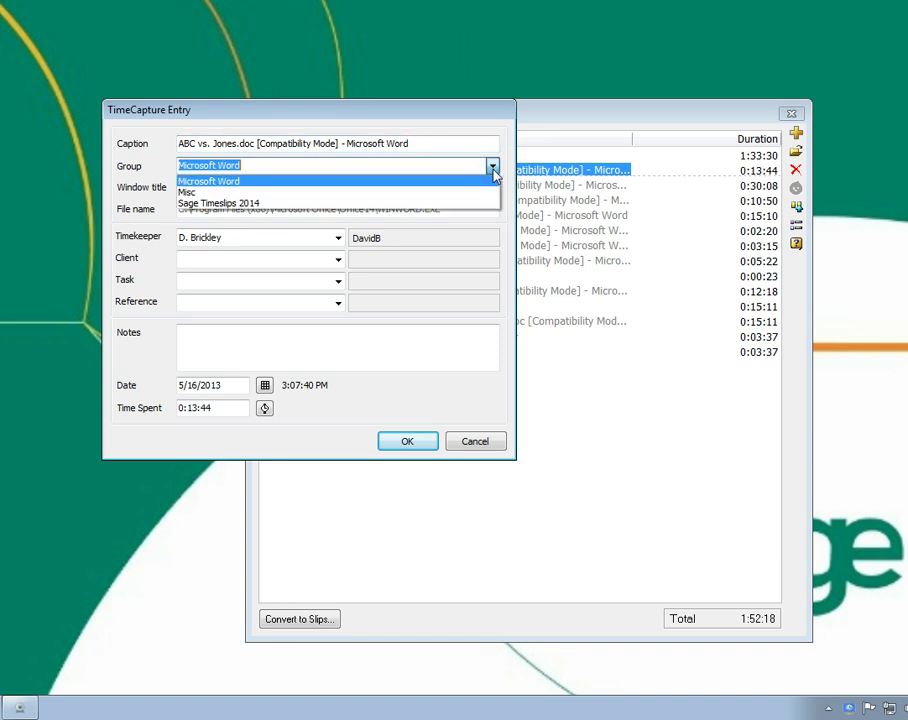
left_click(493, 170)
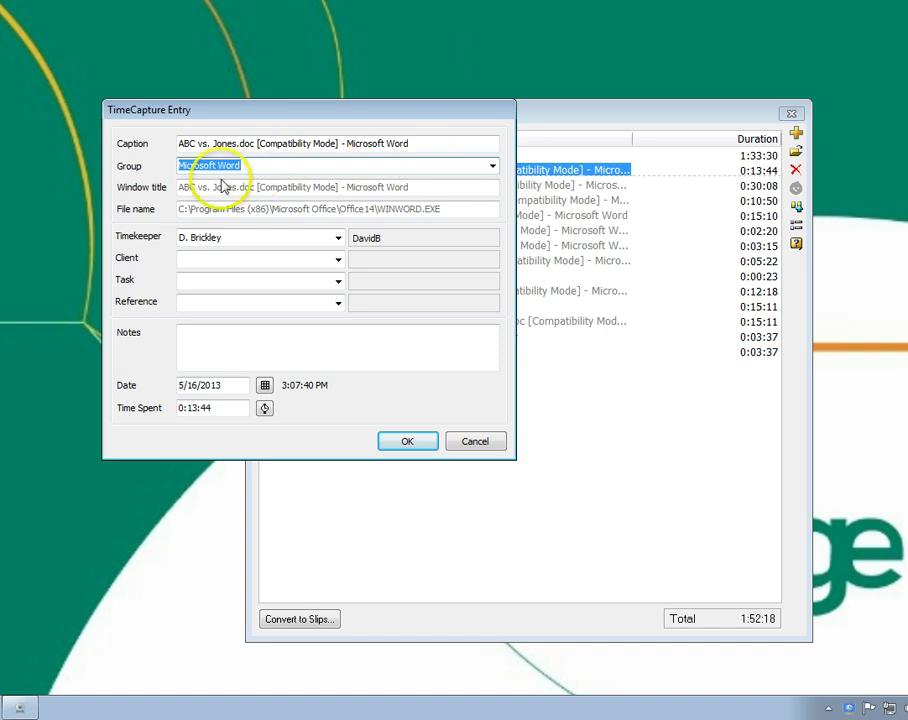
left_click(183, 187)
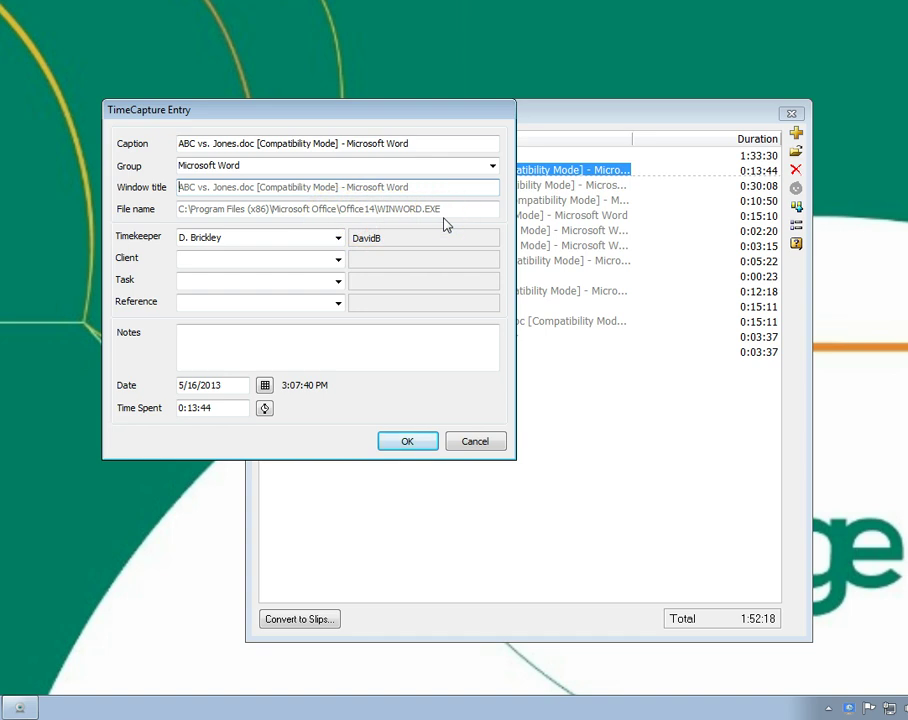
left_click(338, 238)
left_click(338, 238)
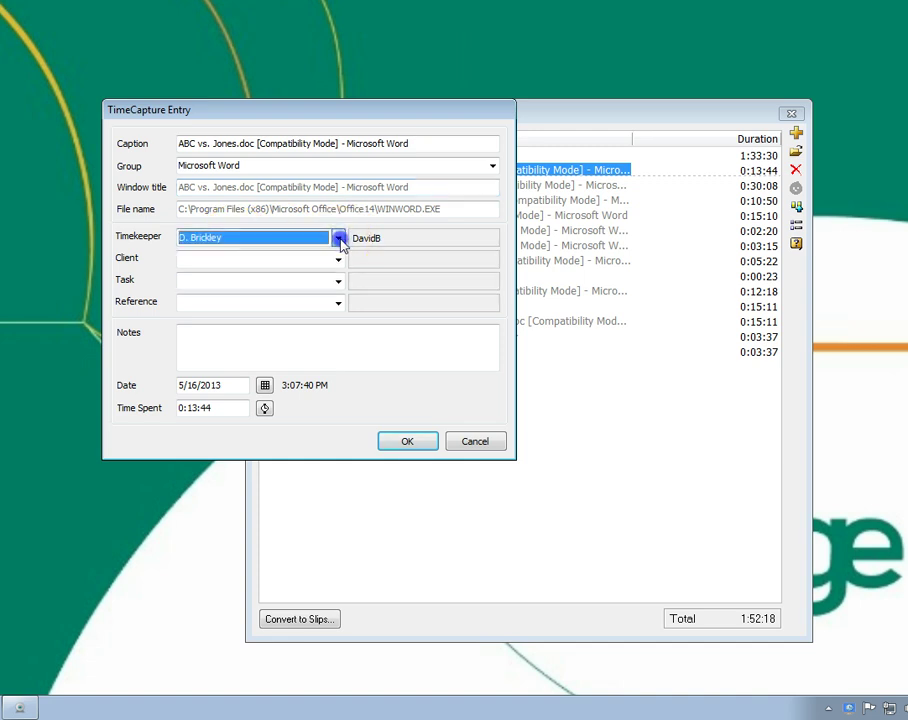
left_click(338, 260)
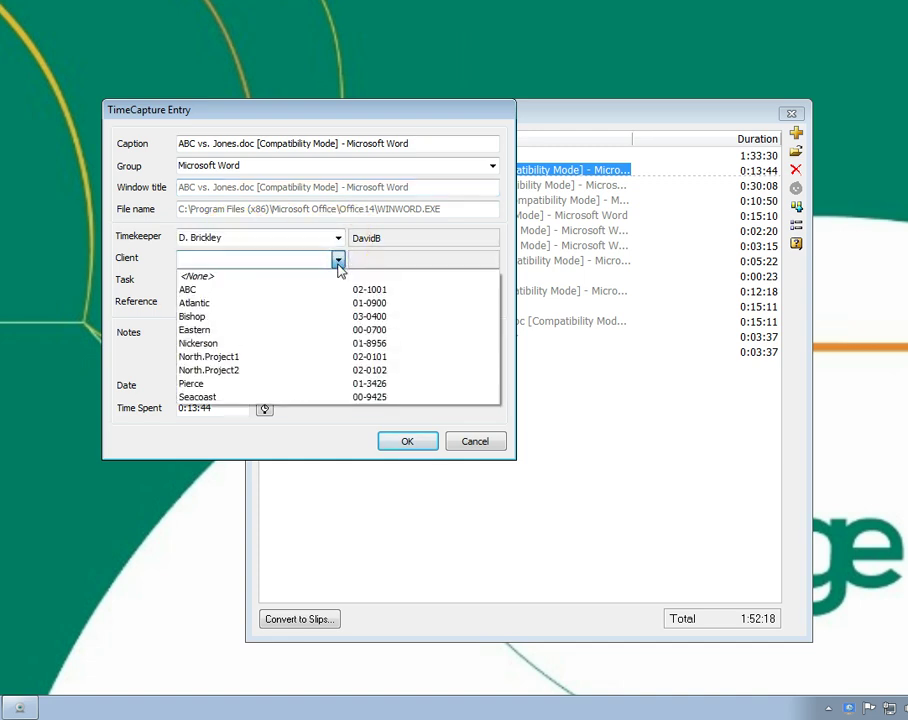
left_click(299, 292)
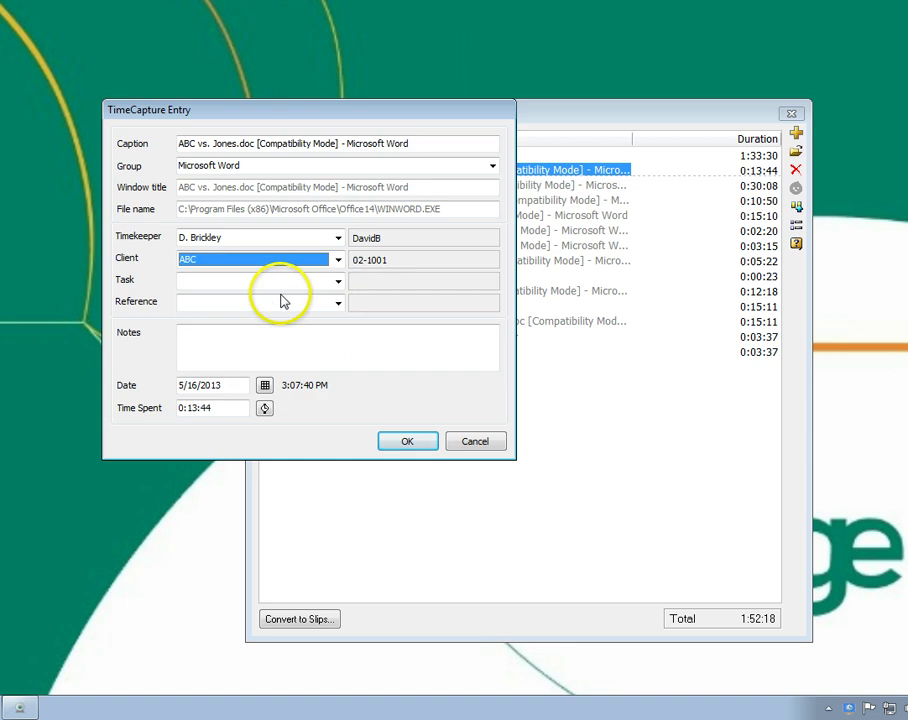
Add the note "Reviewed case document" to the ABC vs. Jones.doc entry and save it, leaving task and reference empty
left_click(339, 282)
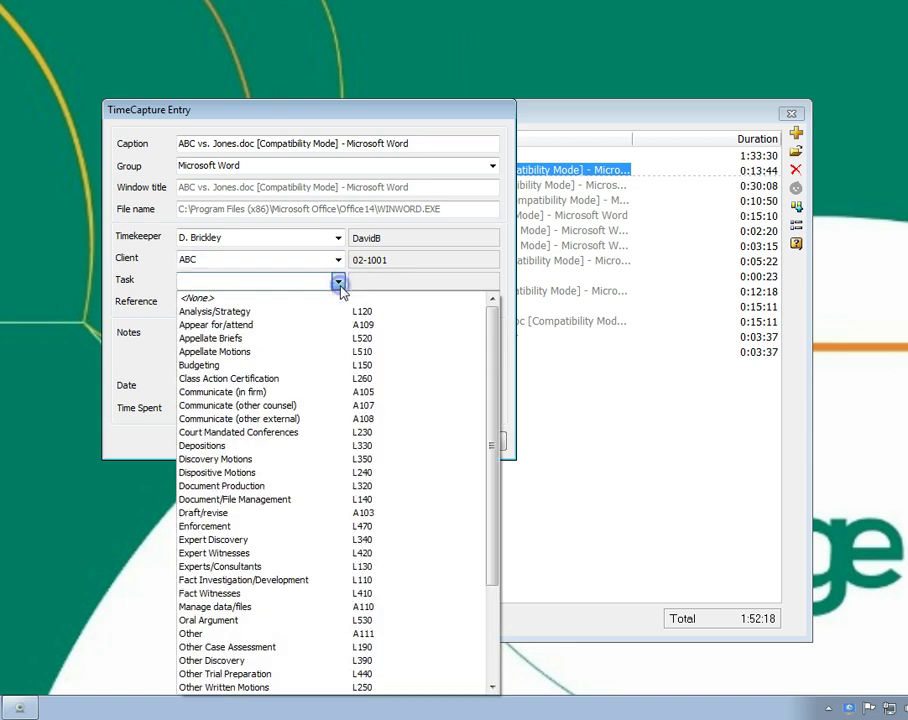
left_click(340, 288)
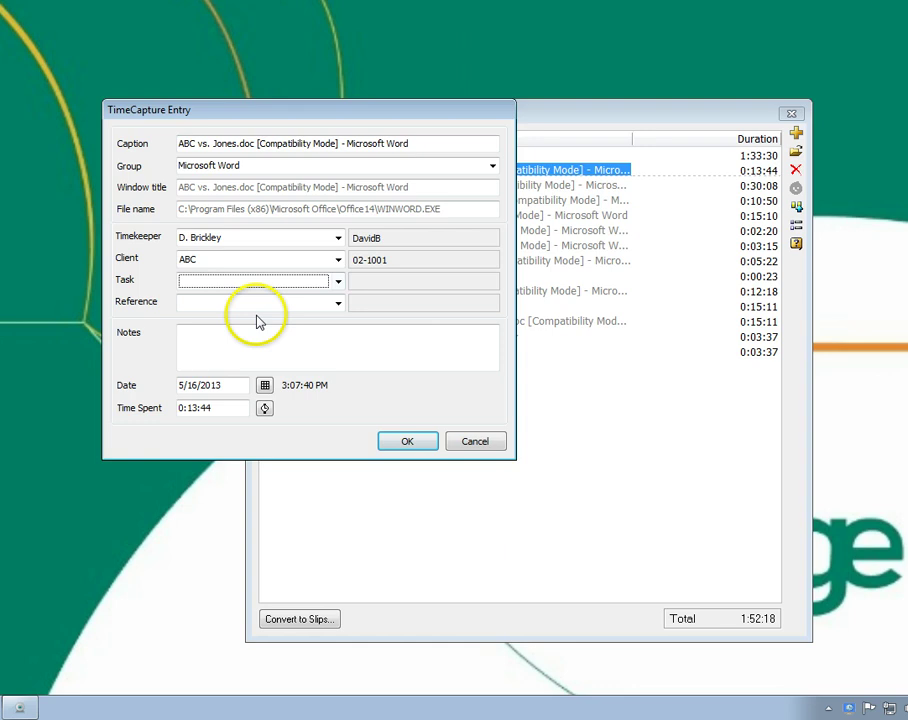
left_click(339, 306)
left_click(339, 306)
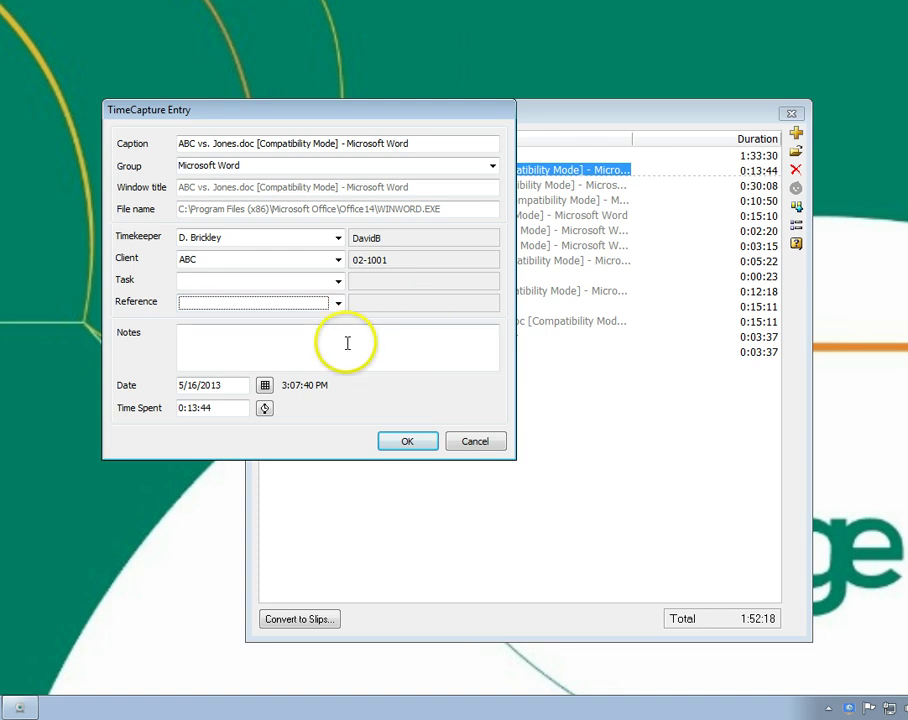
left_click(205, 342)
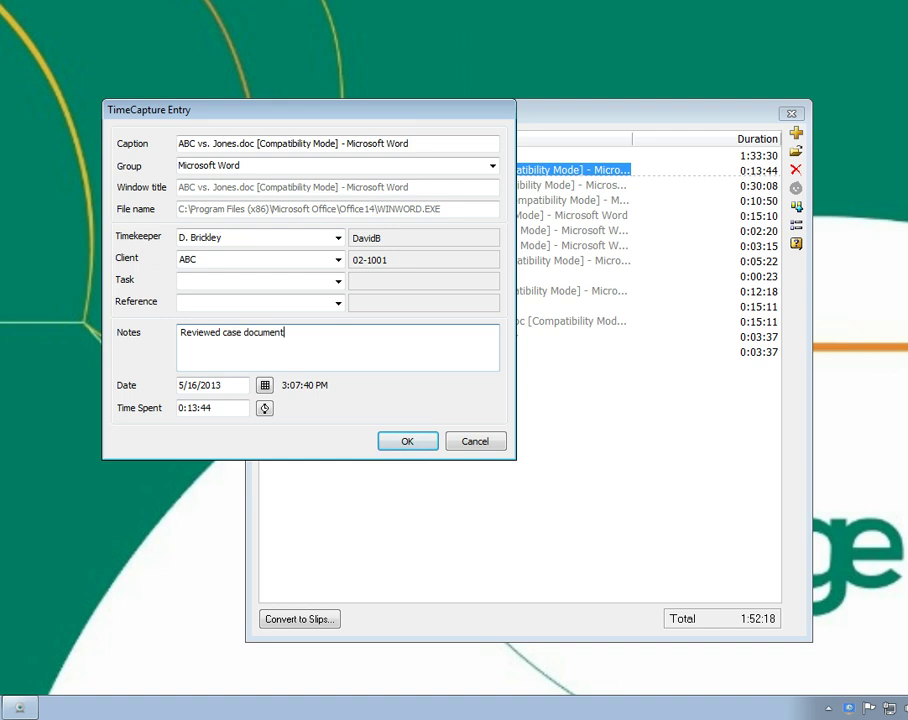
left_click(148, 385)
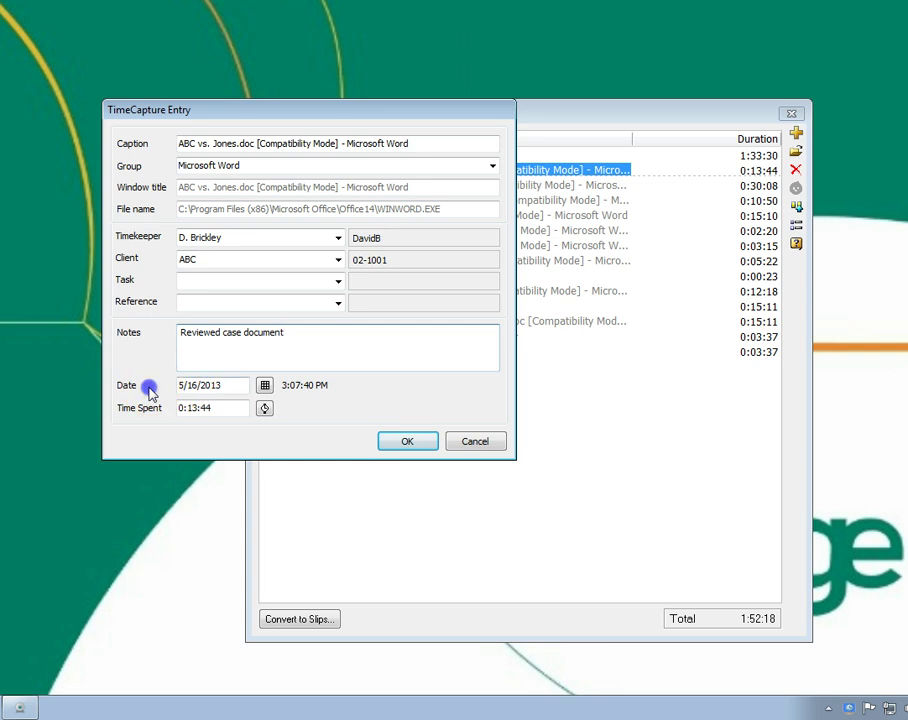
left_click(222, 386)
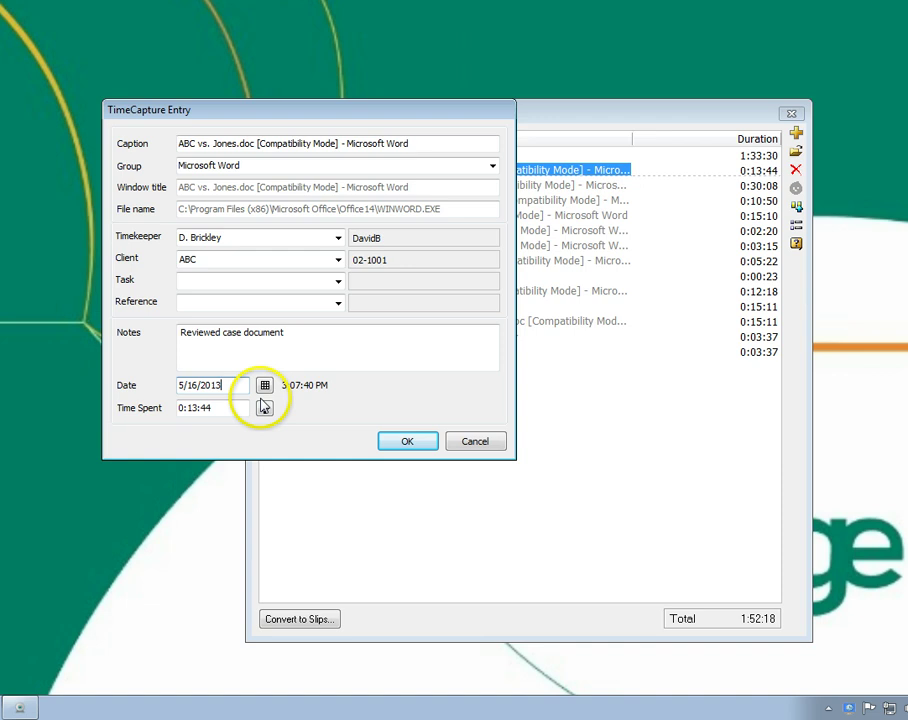
left_click(264, 407)
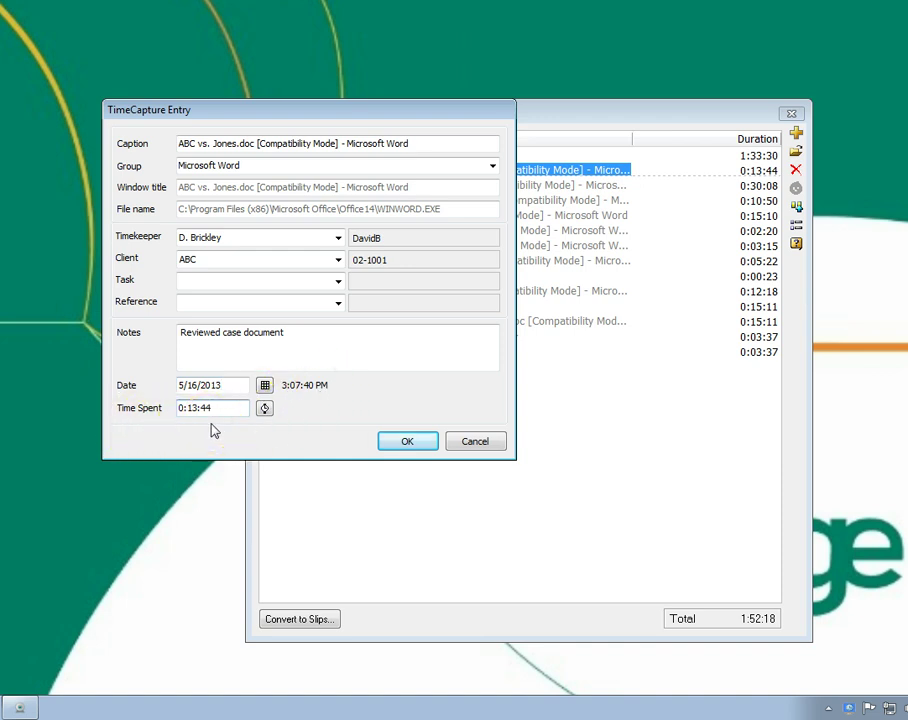
left_click(395, 443)
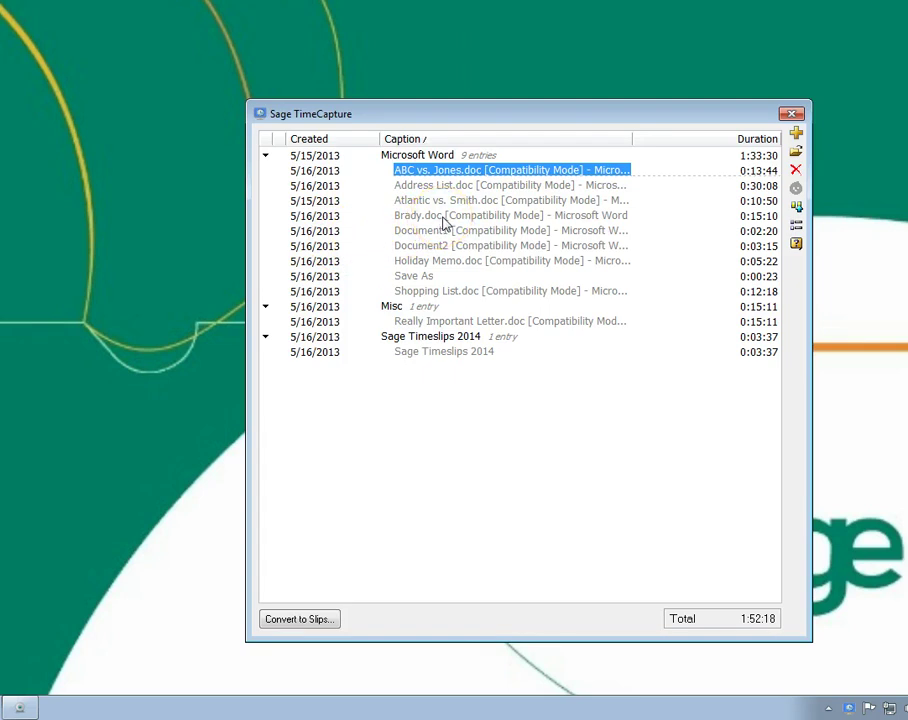
Insert " - Notes from first call" before ".doc" in the caption of the Brady.doc entry, editing it directly in the list
left_click(446, 222)
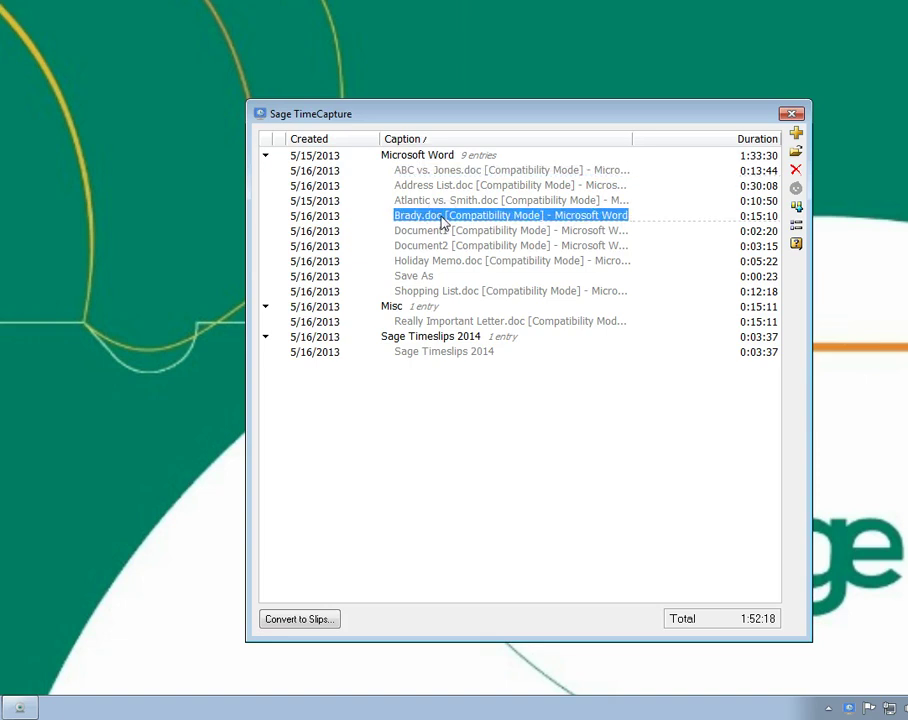
left_click(436, 214)
left_click(416, 216)
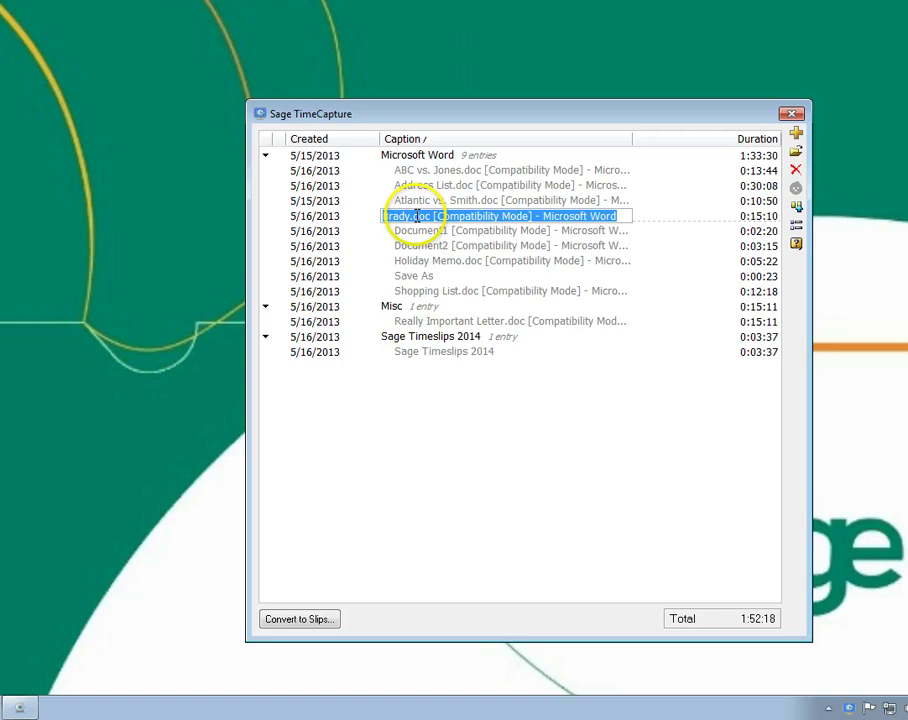
left_click(411, 216)
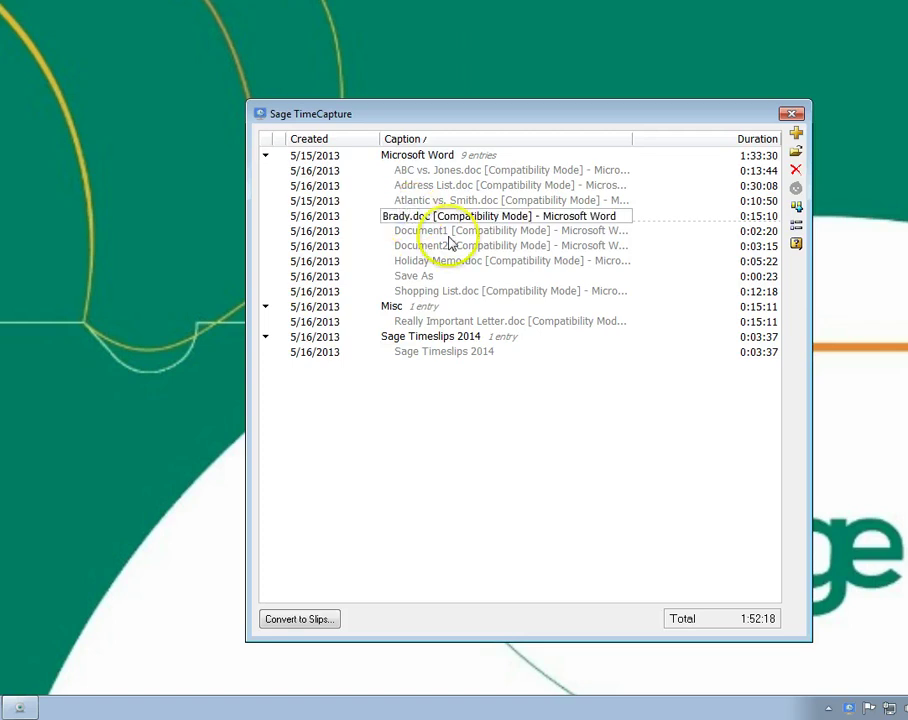
type("-")
type(" Notes from")
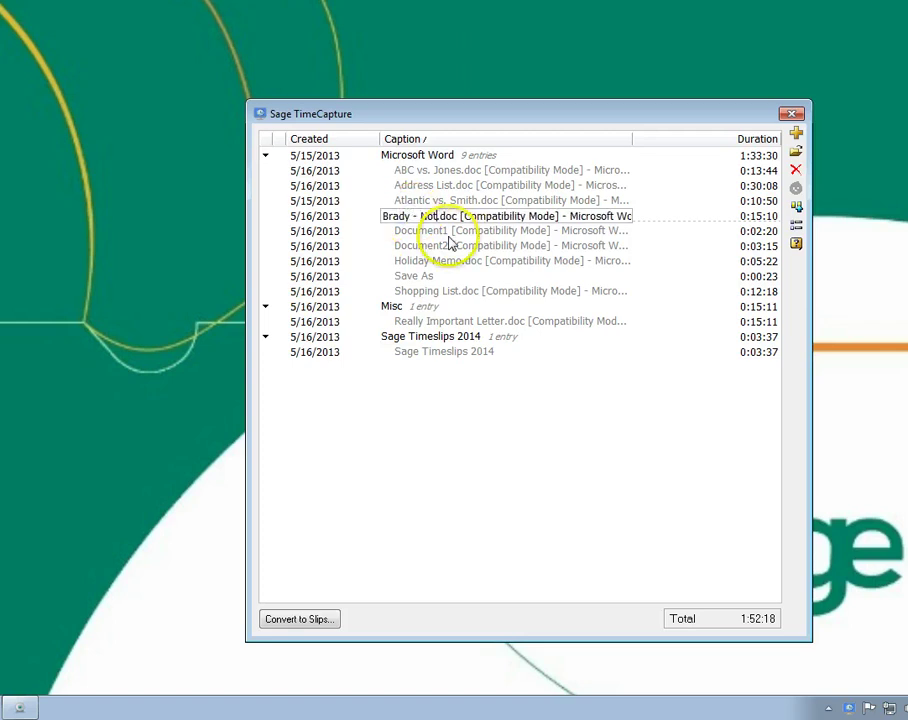
type(" first call")
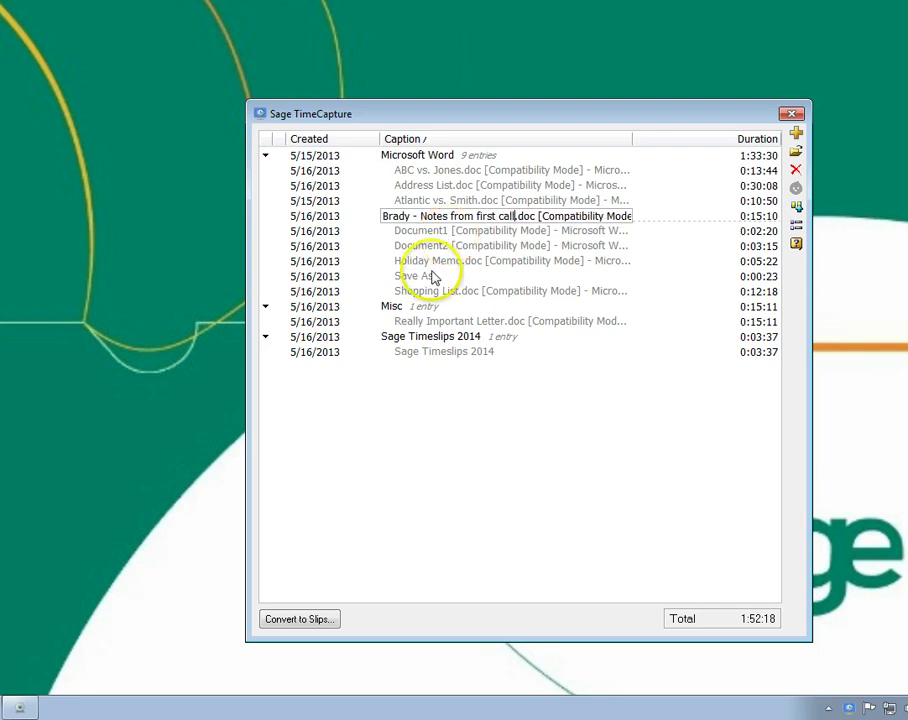
left_click(391, 385)
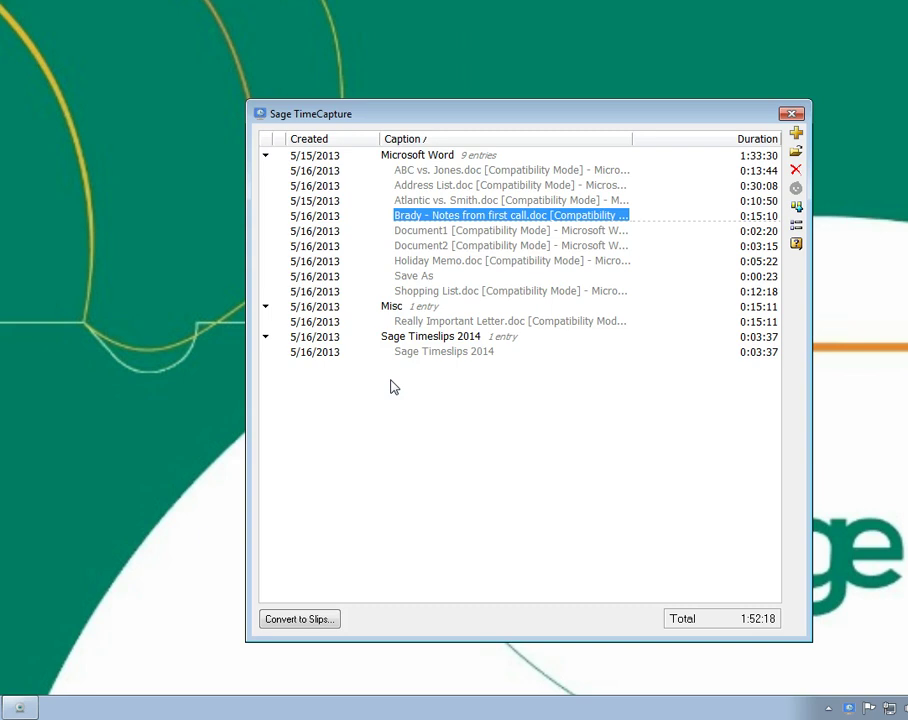
left_click(362, 411)
Edit the Address List.doc and Shopping List.doc entries together to assign them to a new group, General Documents, and expand that group
left_click(420, 188)
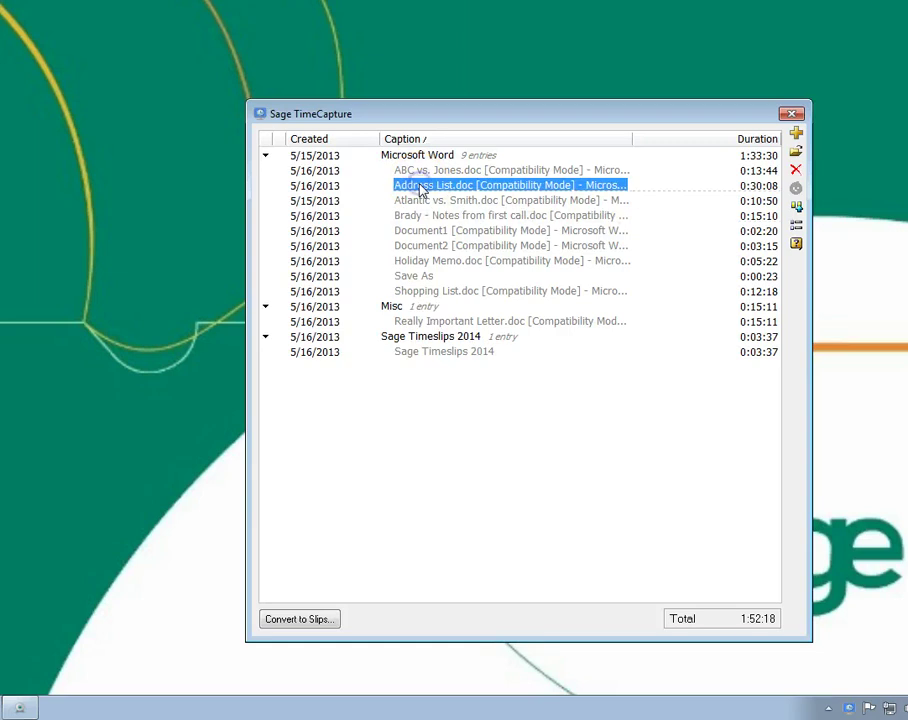
left_click(452, 291, "ctrl")
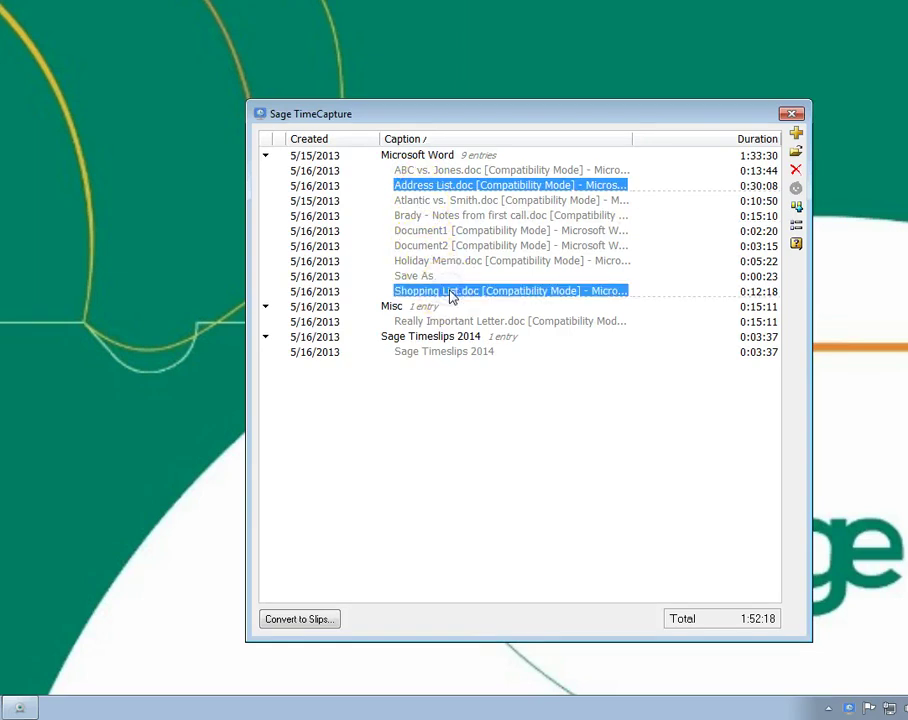
left_click(796, 151)
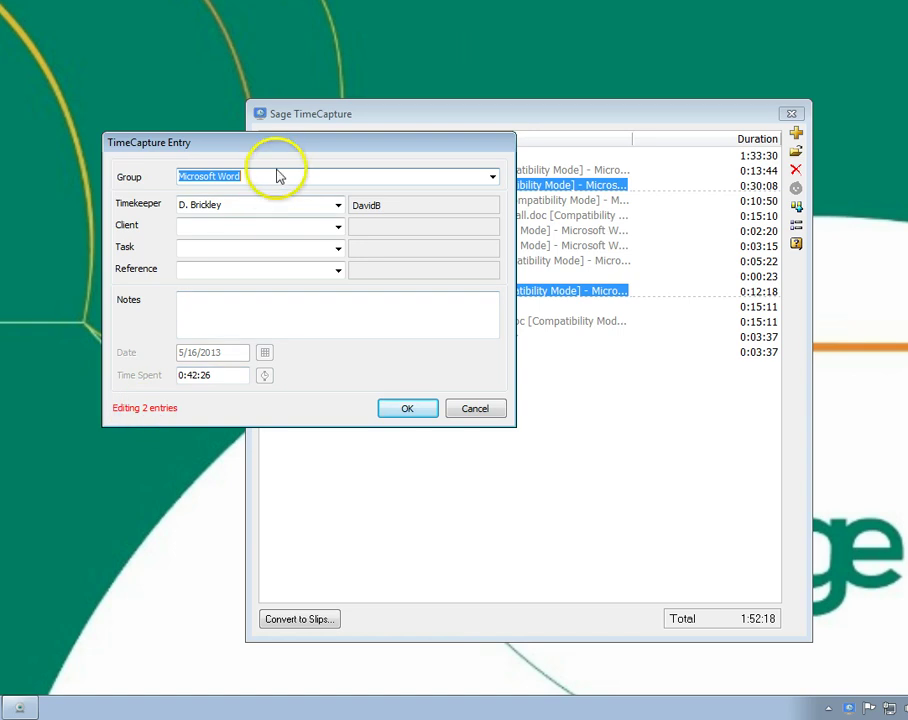
type("General Do")
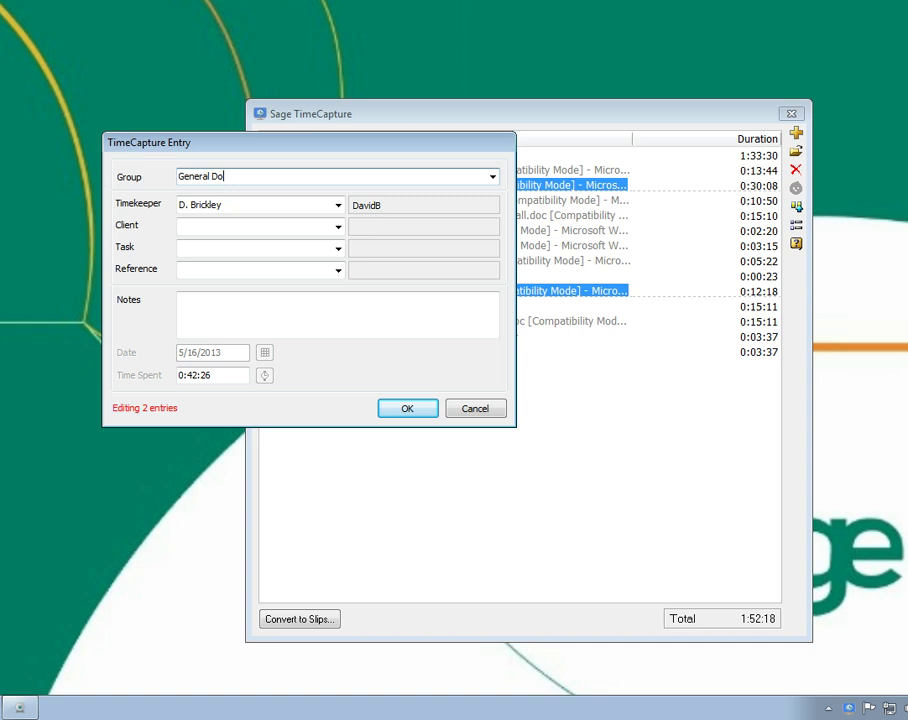
type("cuments")
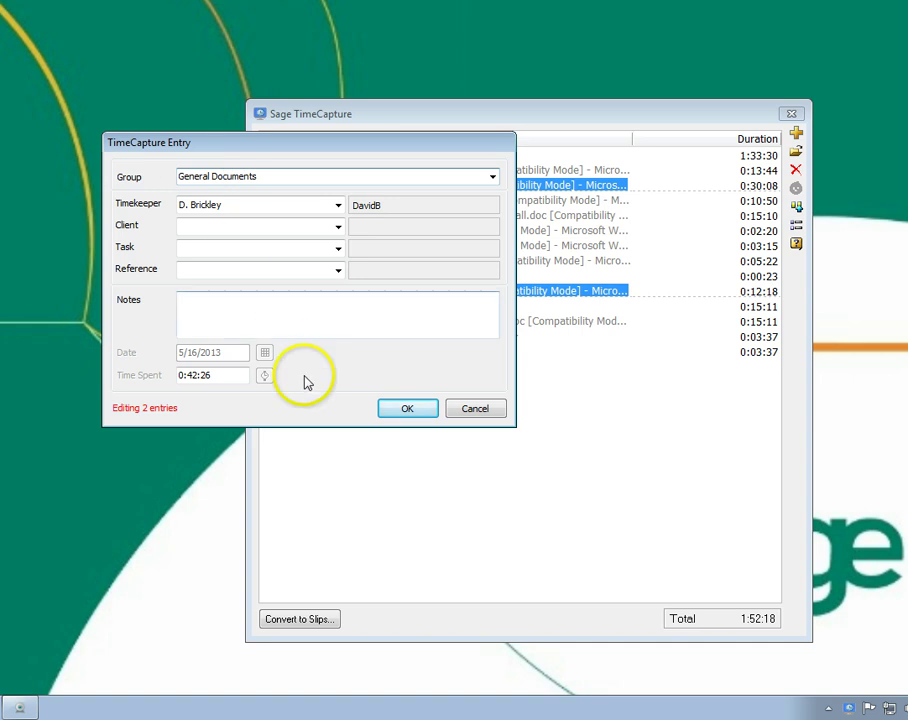
left_click(386, 410)
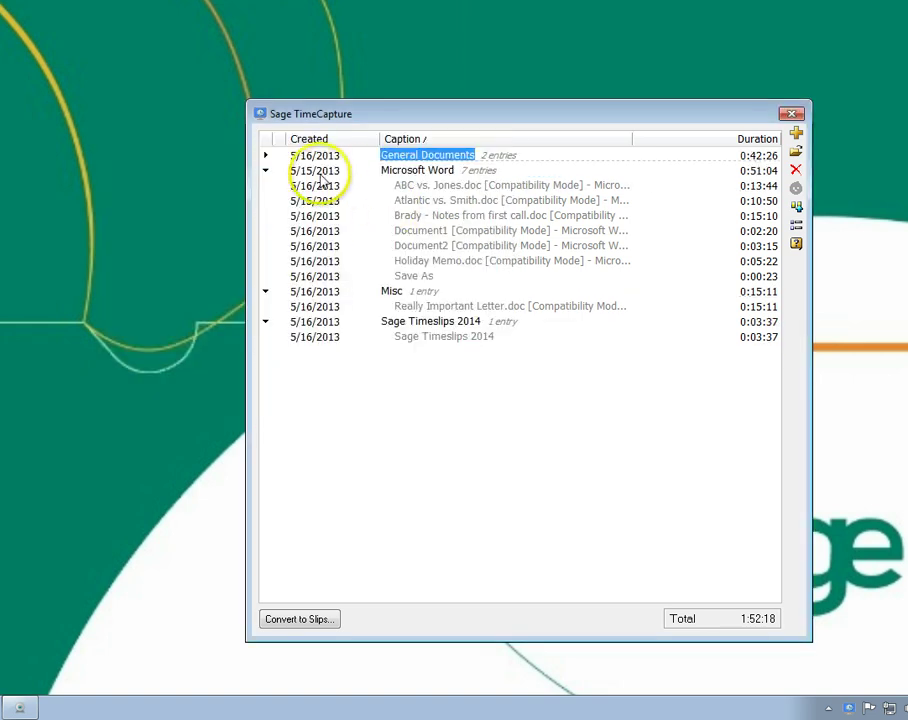
left_click(265, 155)
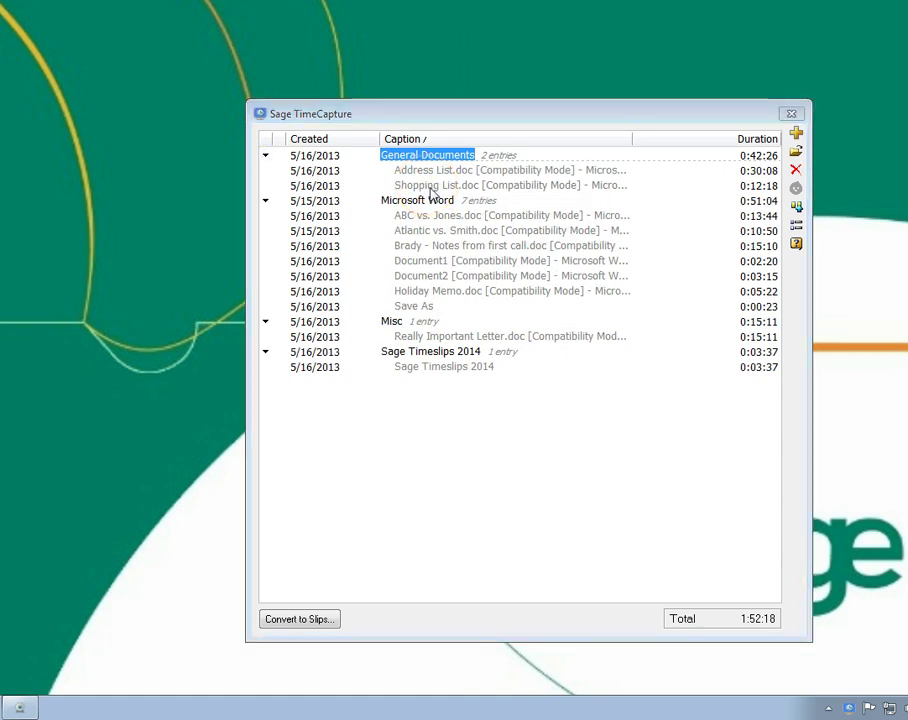
Merge the Document1 entry into the ABC vs. Jones.doc entry
left_click(412, 261)
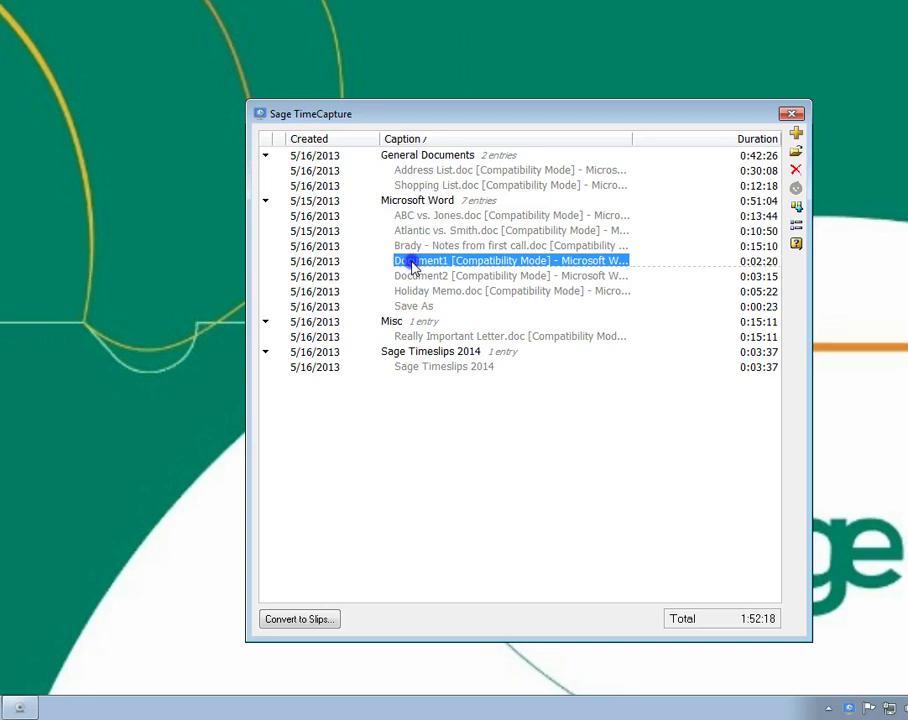
left_click_drag(412, 265, 426, 223)
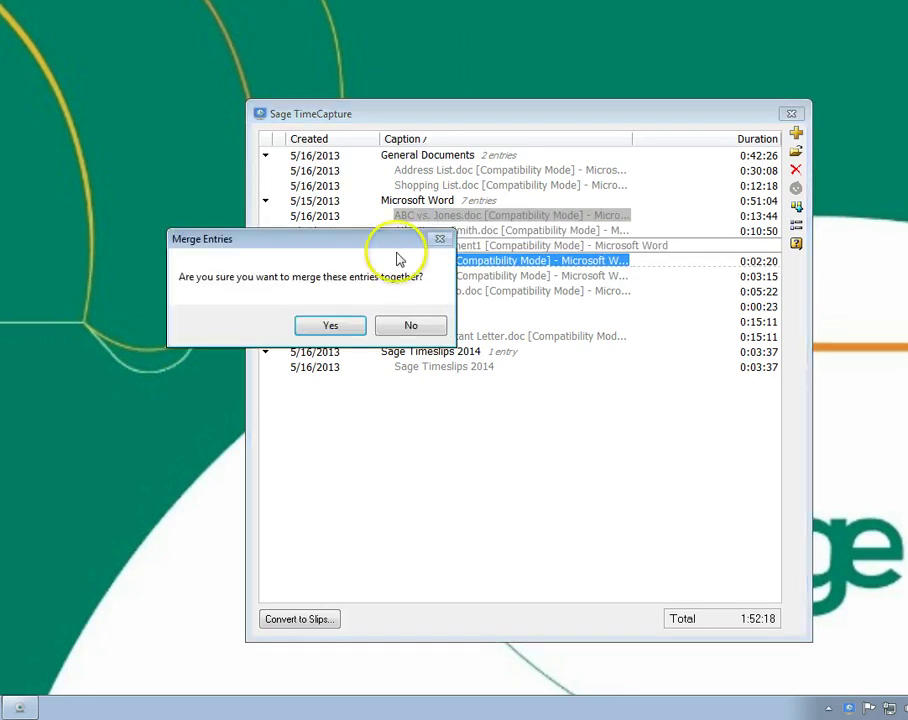
left_click(351, 327)
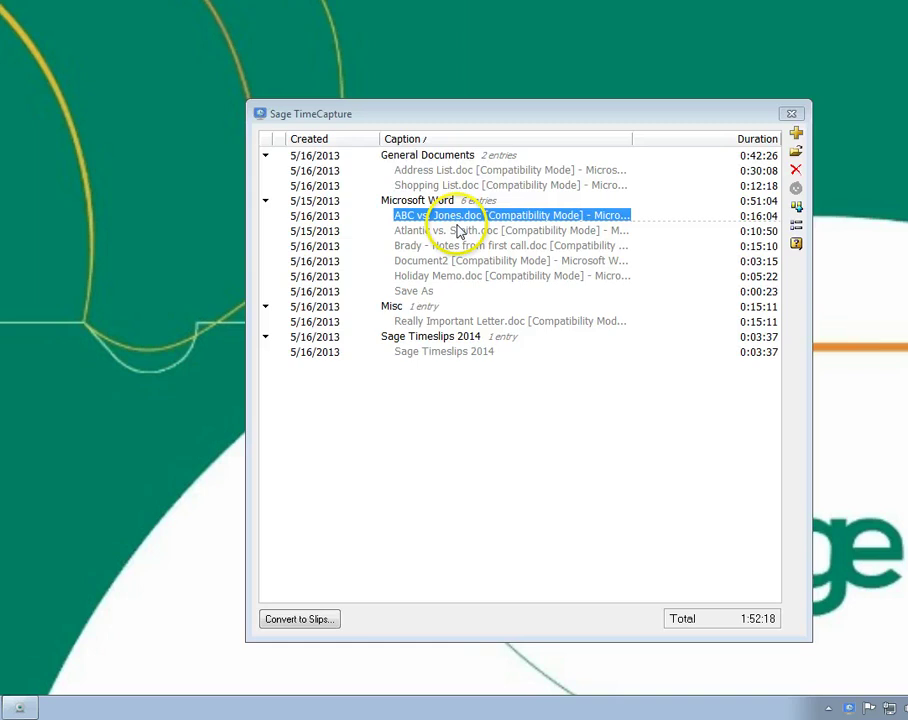
Move the Holiday Memo.doc and Really Important Letter.doc entries into the General Documents group
left_click_drag(415, 283, 440, 156)
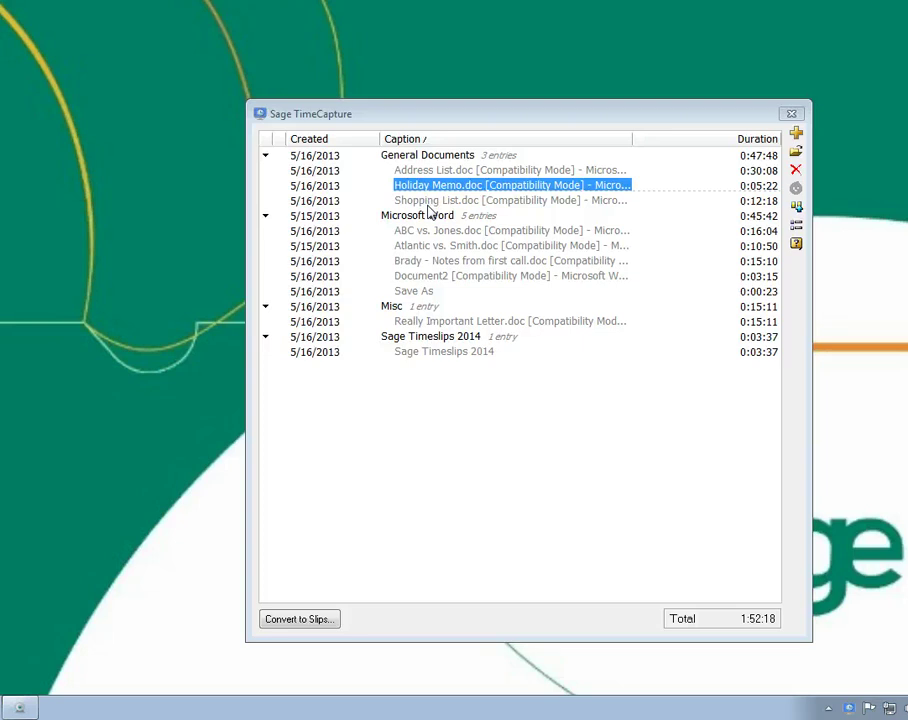
left_click_drag(392, 300, 433, 157)
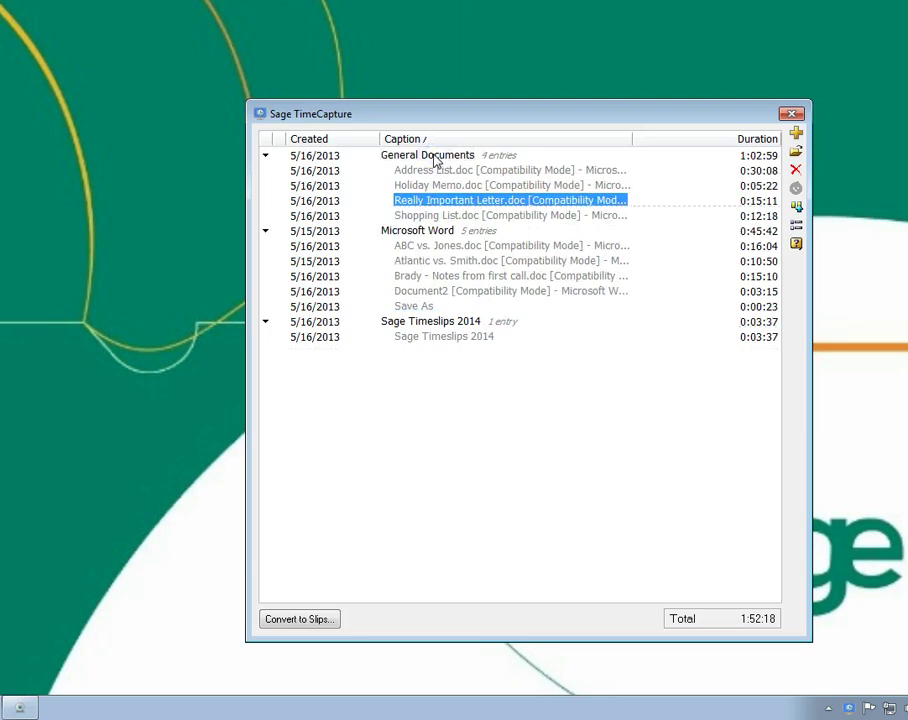